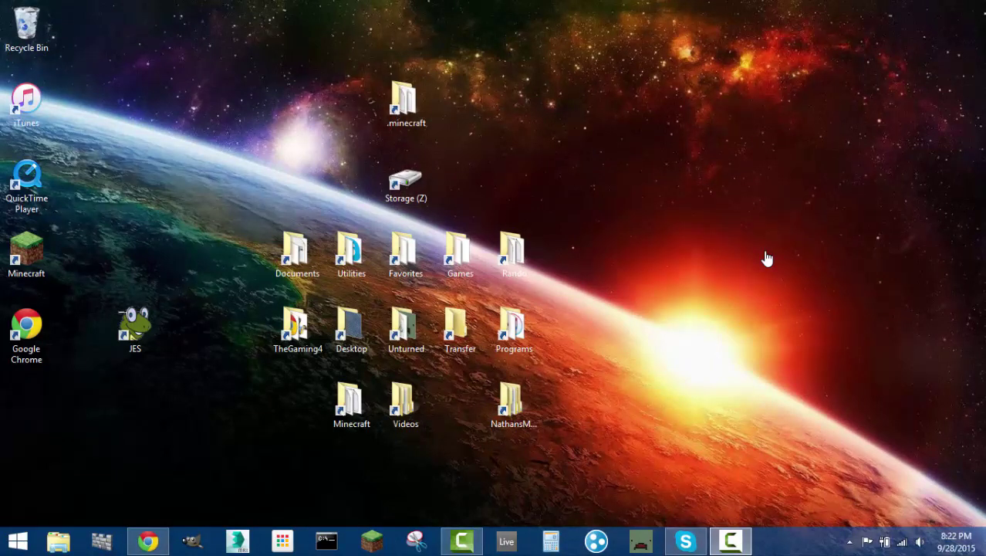
- Bring the Chrome window with the LogMeIn Hamachi Google results forward, then minimize it again
left_click(155, 538)
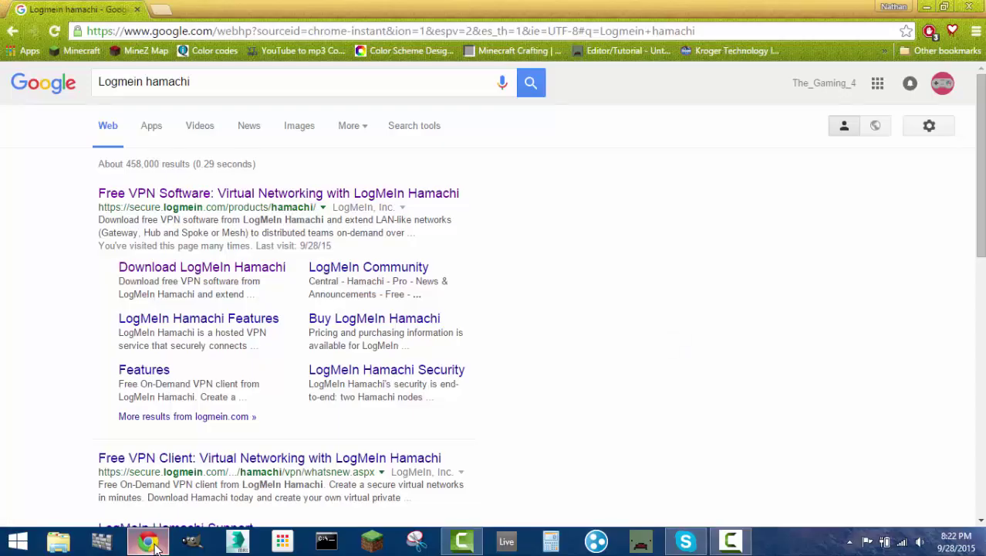
left_click(150, 544)
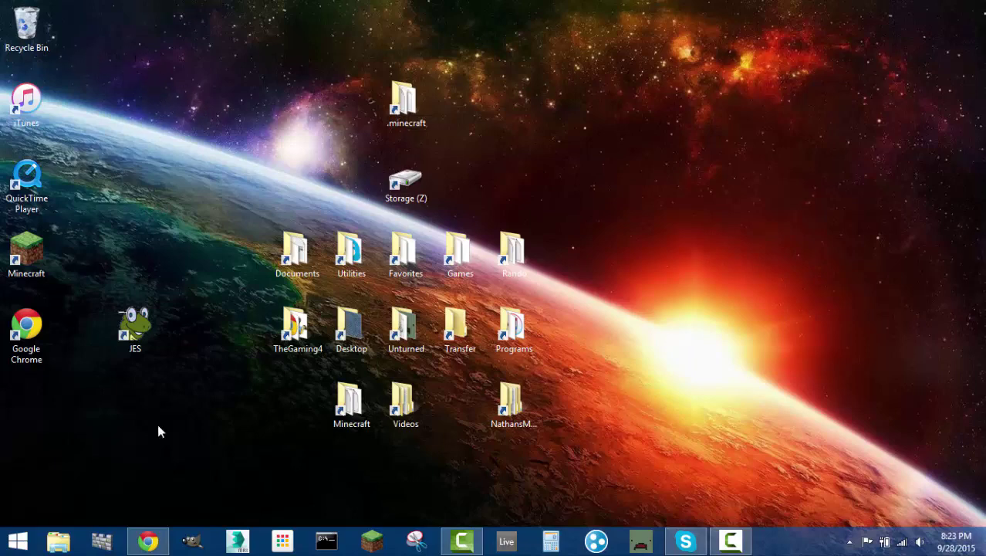
- Restore Chrome, close the empty new tab, and open the 'Free VPN Software: Virtual Networking with LogMeIn Hamachi' result
left_click(148, 541)
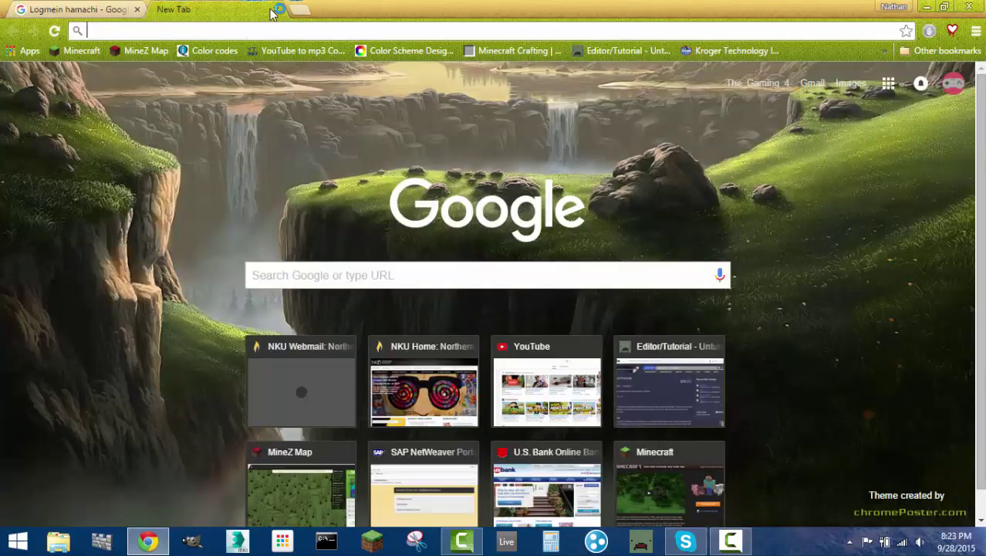
left_click(278, 9)
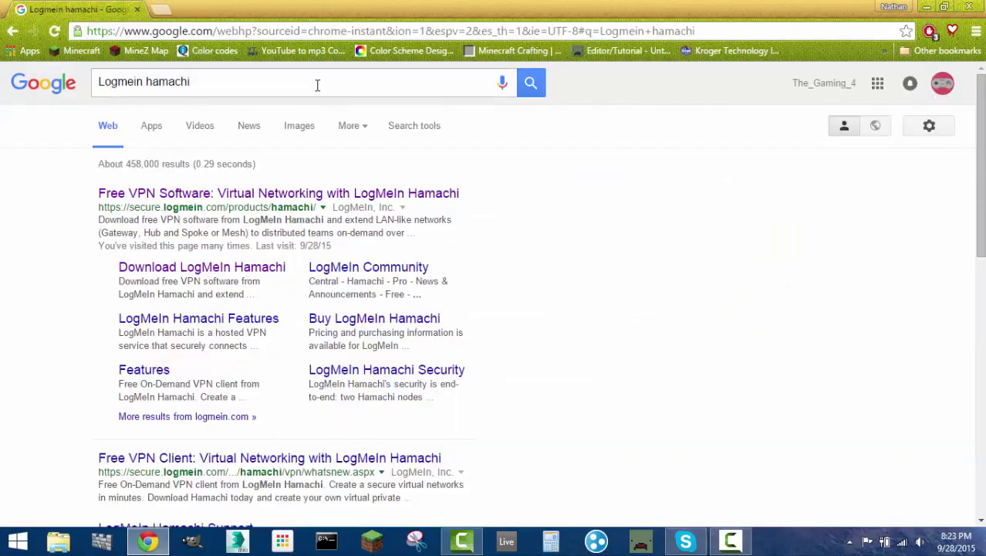
left_click(276, 83)
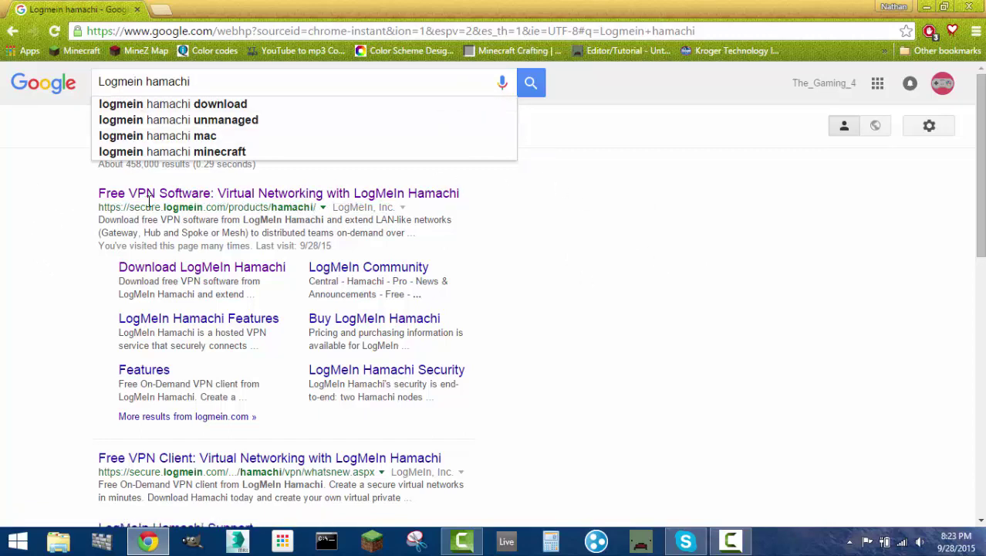
left_click(176, 198)
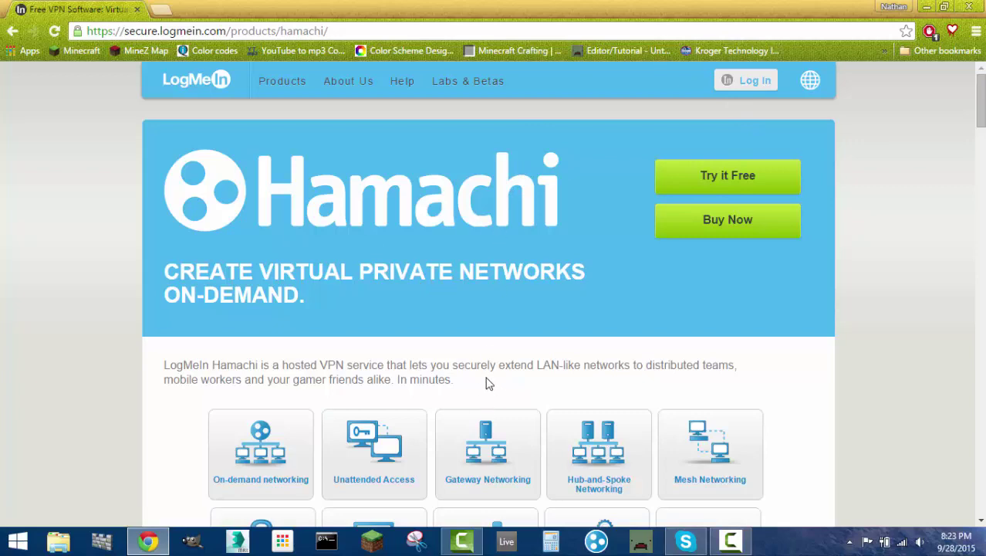
- Scroll down and back up through the LogMeIn Hamachi product page
scroll(471, 362, "down", 2)
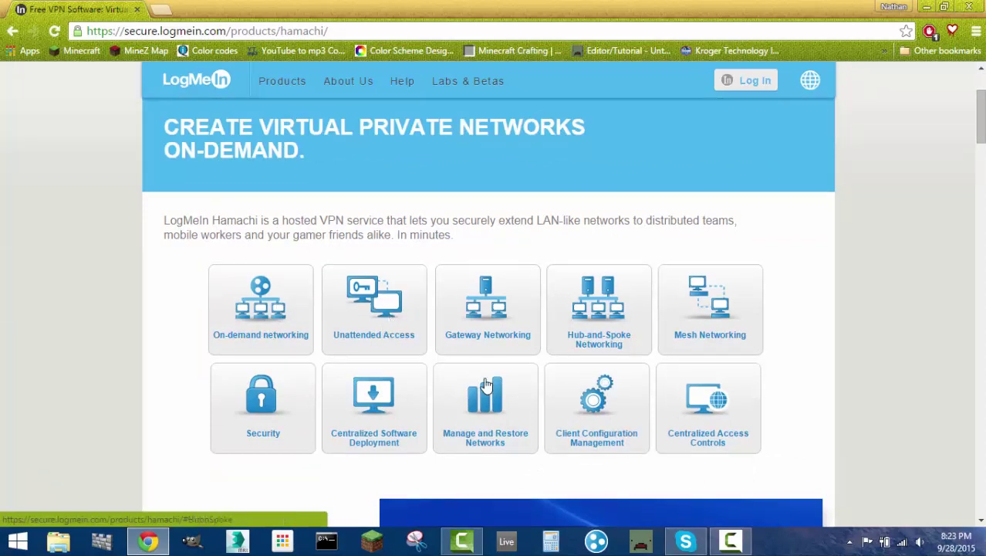
scroll(540, 404, "up", 2)
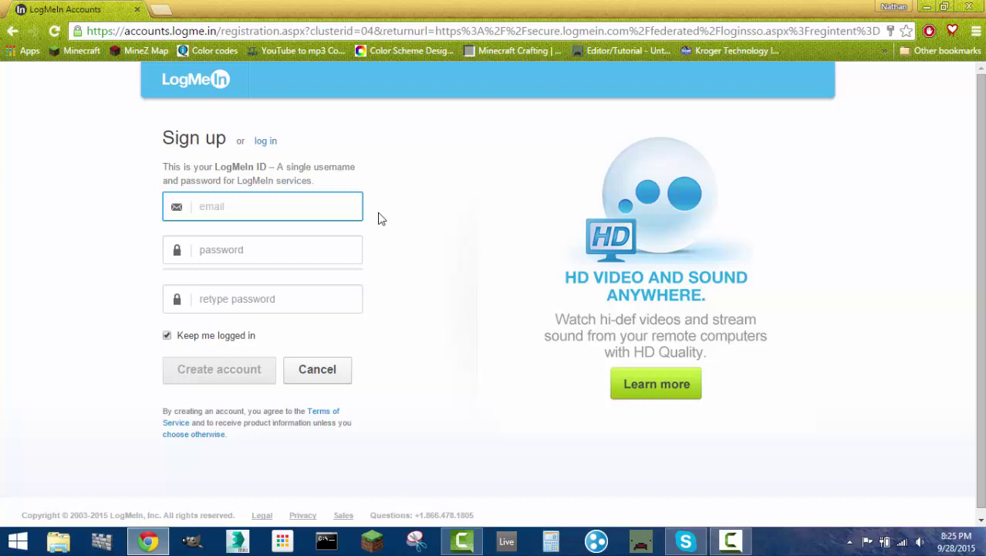
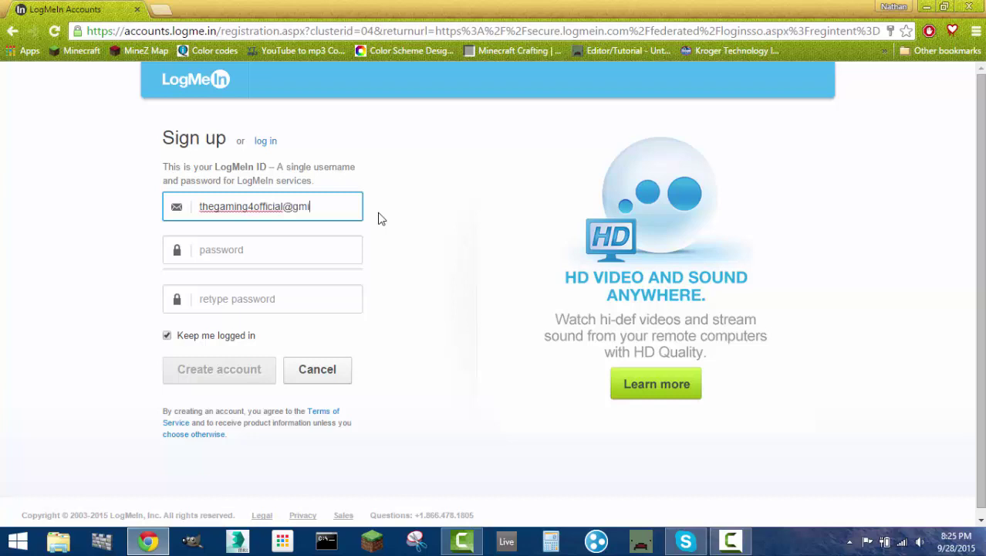
- Enter the account e-mail and the same password twice, then create the LogMeIn account
left_click(272, 244)
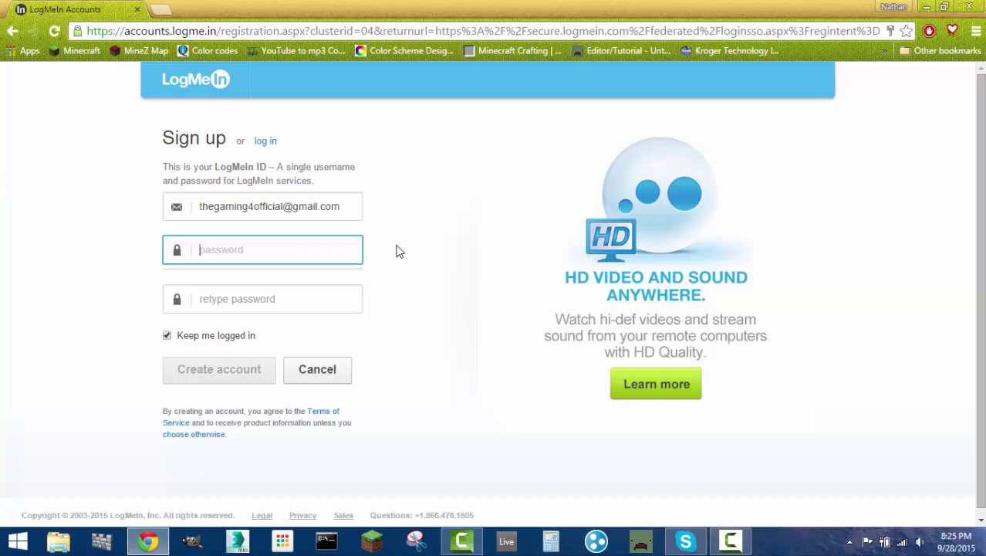
type("************")
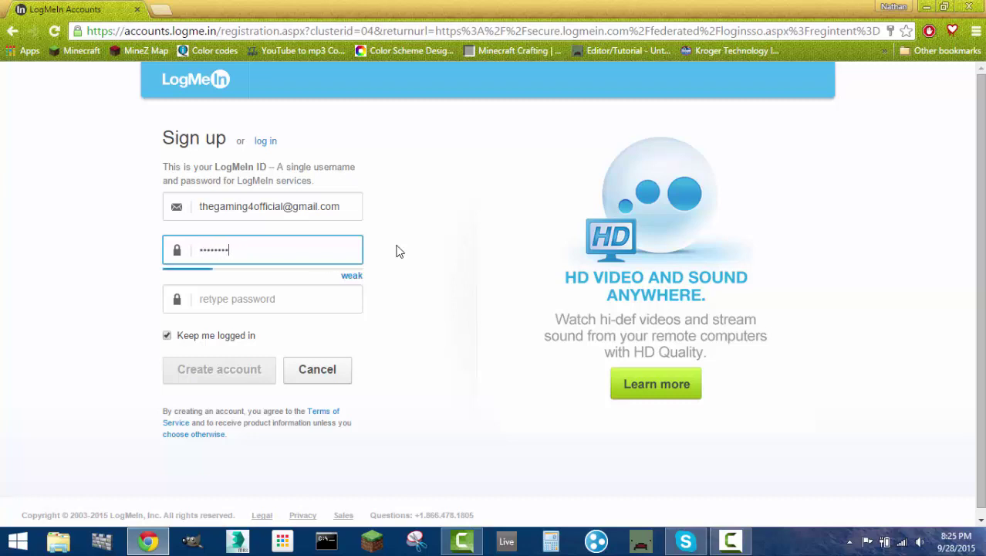
left_click(243, 307)
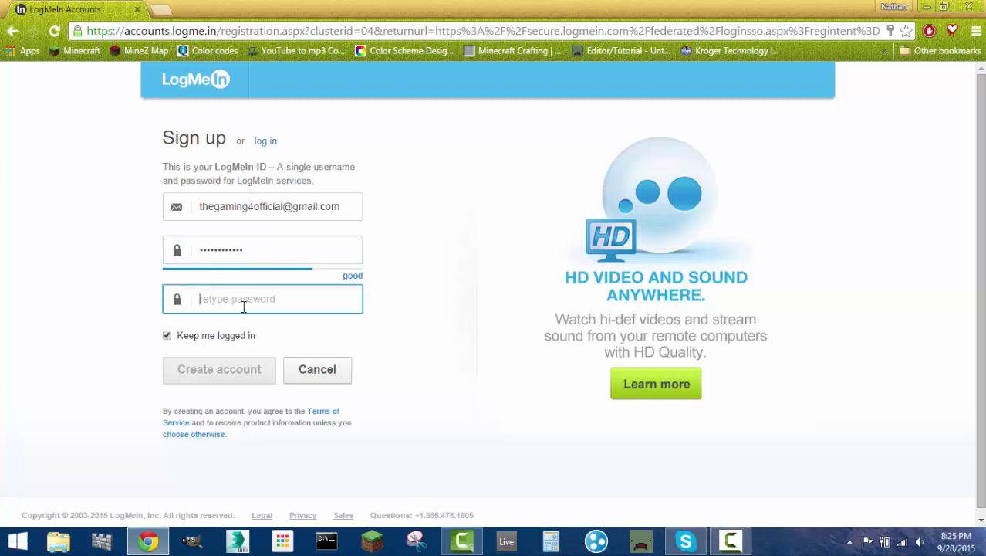
type("************")
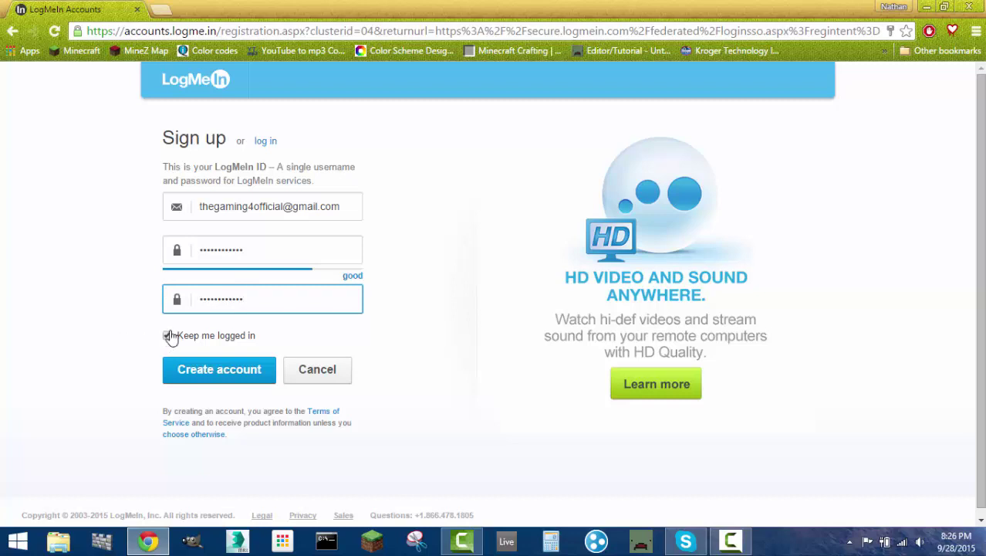
left_click(218, 370)
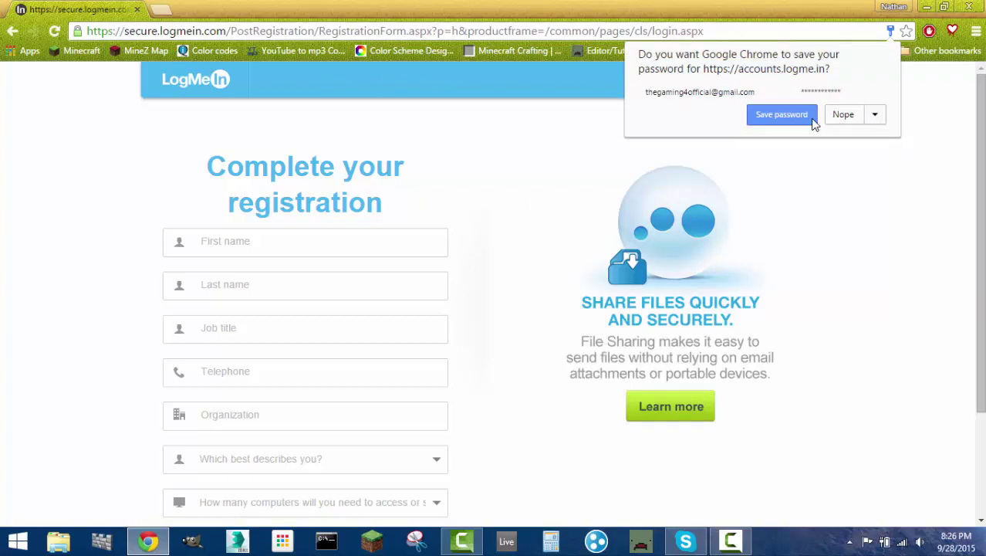
- Save the new login in Chrome and skip the Complete your registration form
left_click(803, 116)
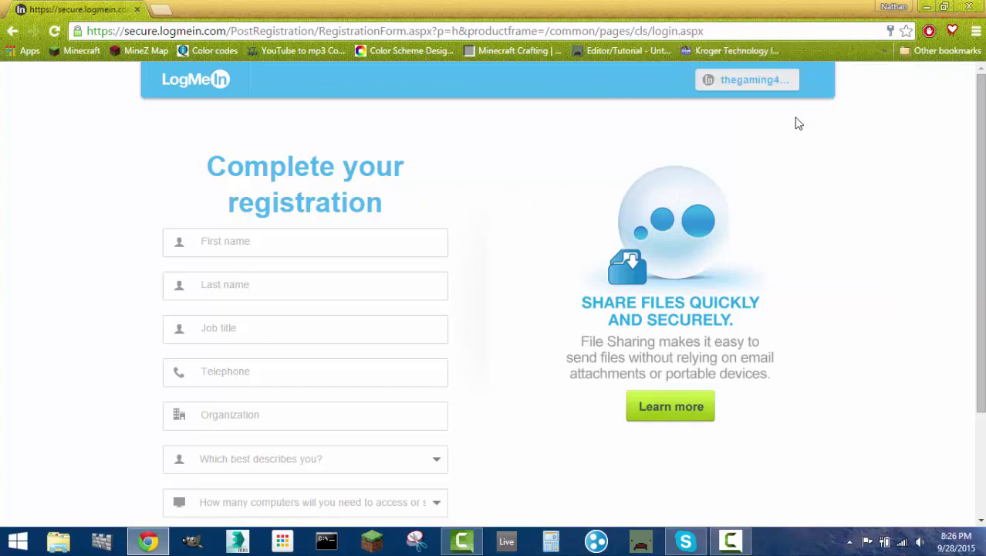
scroll(55, 277, "down", 2)
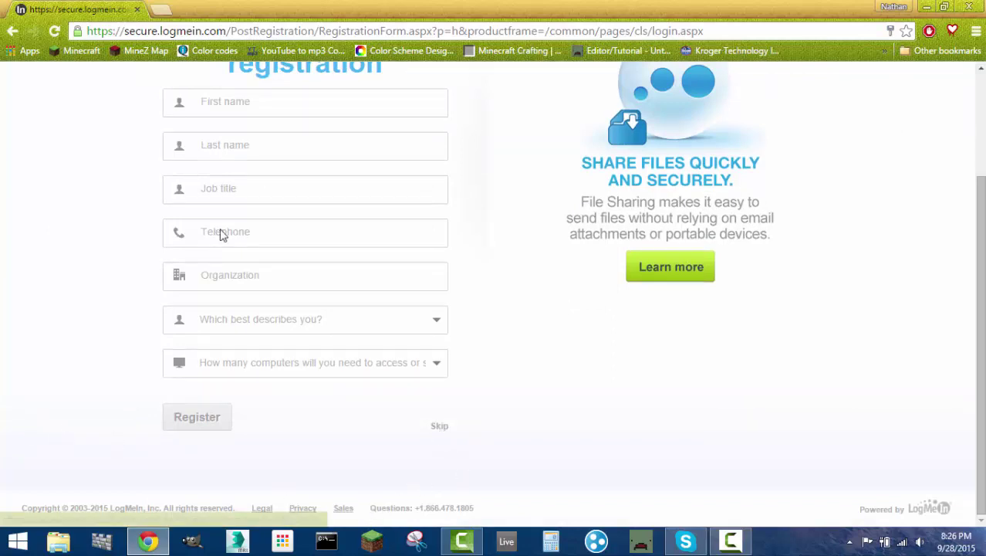
scroll(170, 246, "up", 2)
scroll(187, 227, "down", 2)
left_click(441, 426)
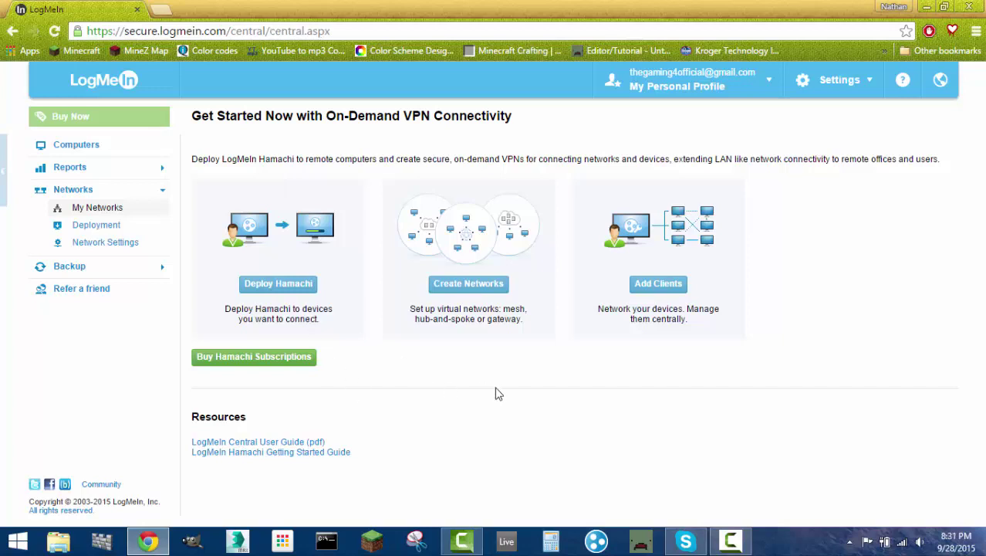
- Download the installer from the Download LogMeIn Hamachi page and run Hamachi (1).msi
right_click(12, 31)
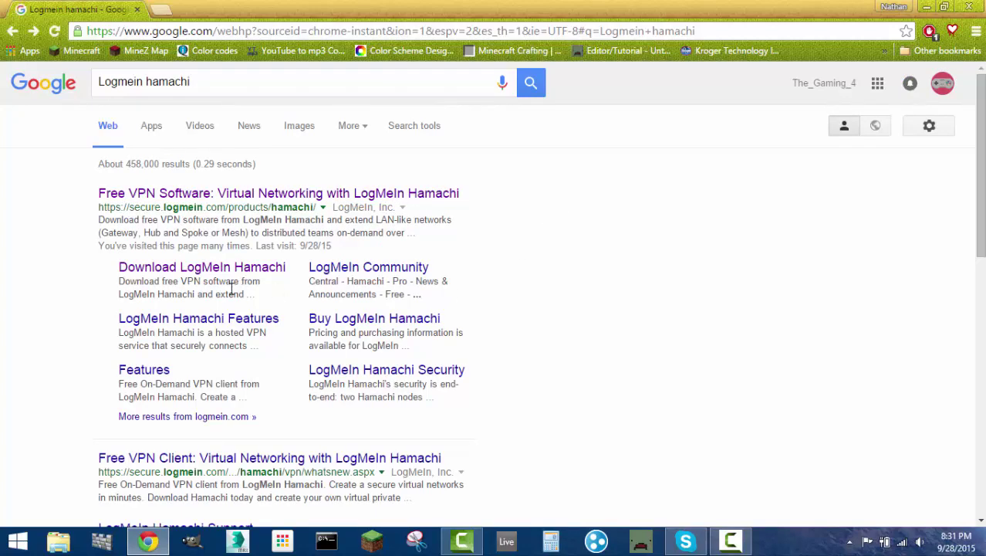
left_click(196, 271)
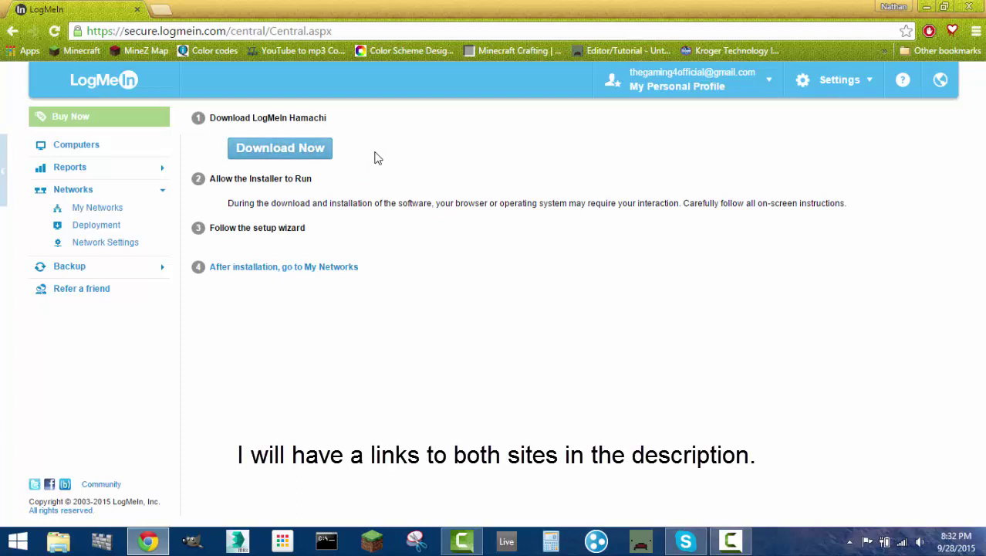
left_click(309, 163)
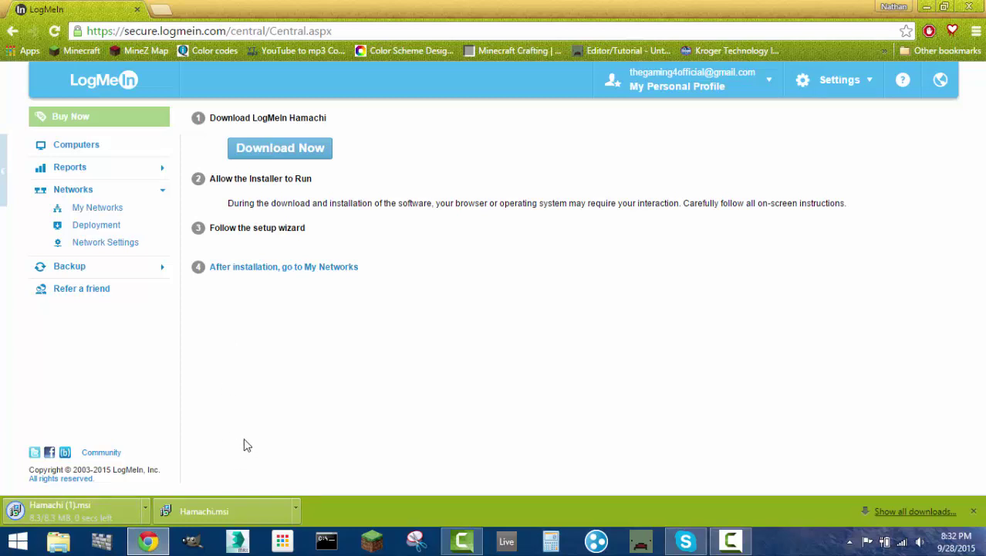
left_click(85, 506)
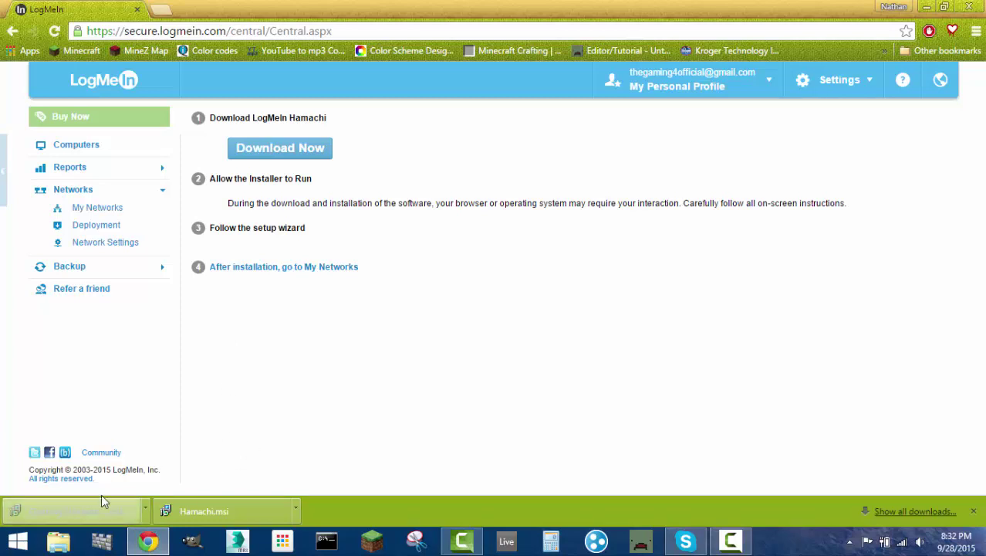
left_click(973, 511)
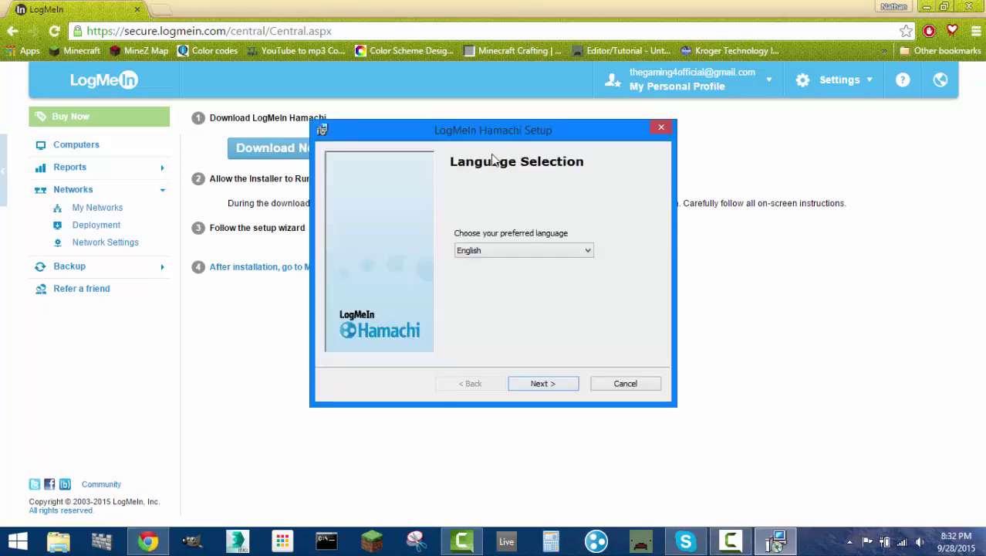
- Keep English, pick Reinstall current version, then cancel Setup and close Chrome
left_click(542, 384)
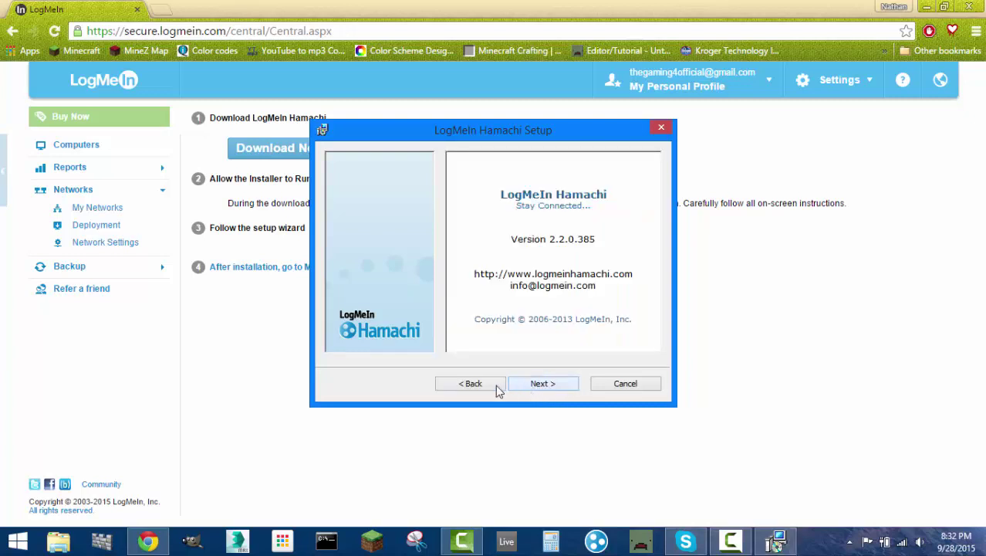
left_click(551, 386)
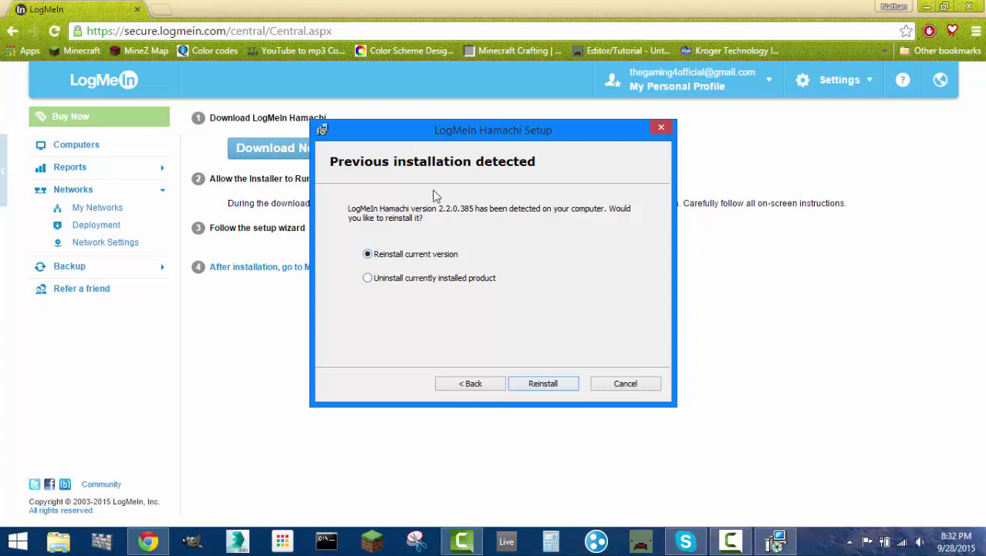
left_click(367, 254)
left_click(634, 384)
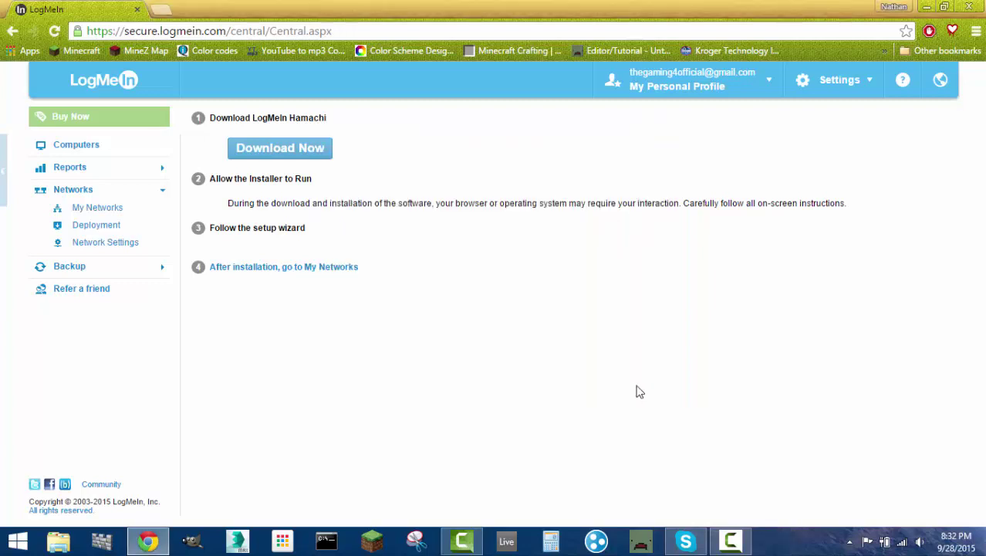
left_click(138, 11)
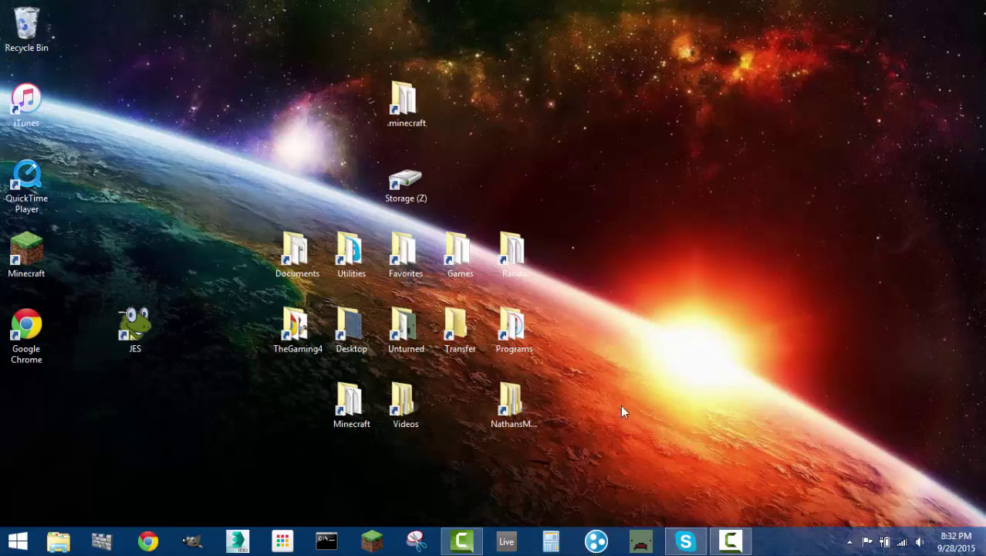
- Open the Hamachi client at the top right, power it on, and collapse munenesucksbutt
left_click(598, 540)
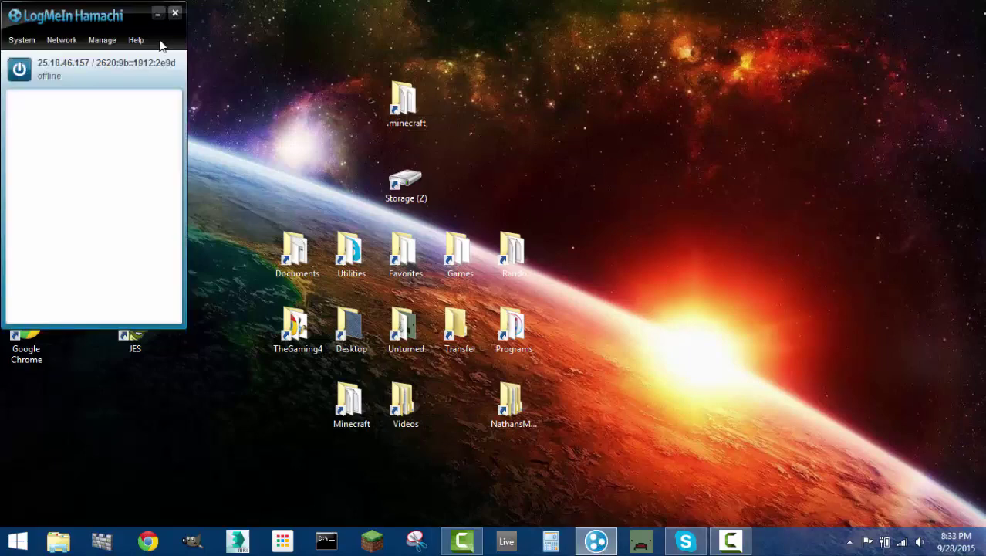
left_click_drag(70, 13, 711, 94)
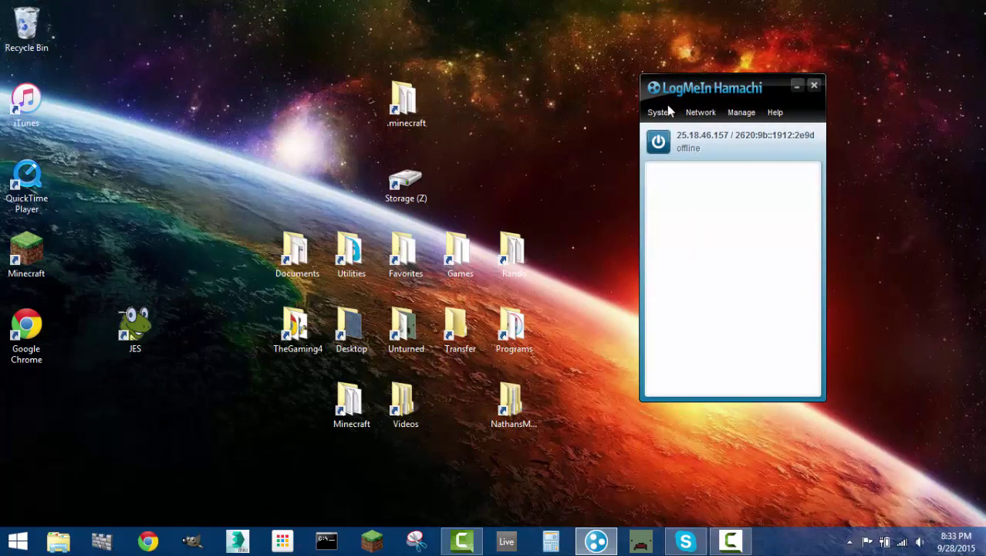
left_click(658, 142)
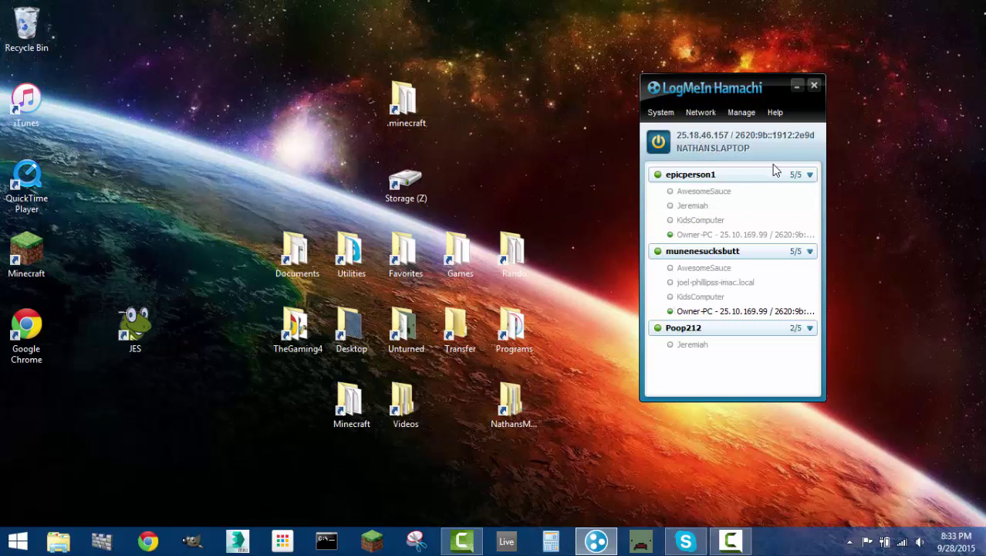
left_click(811, 252)
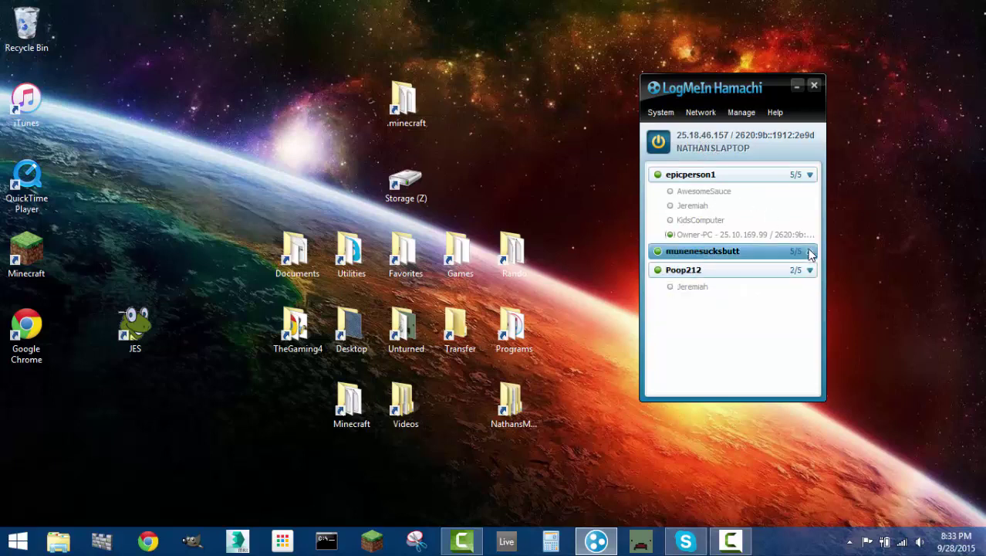
left_click(701, 112)
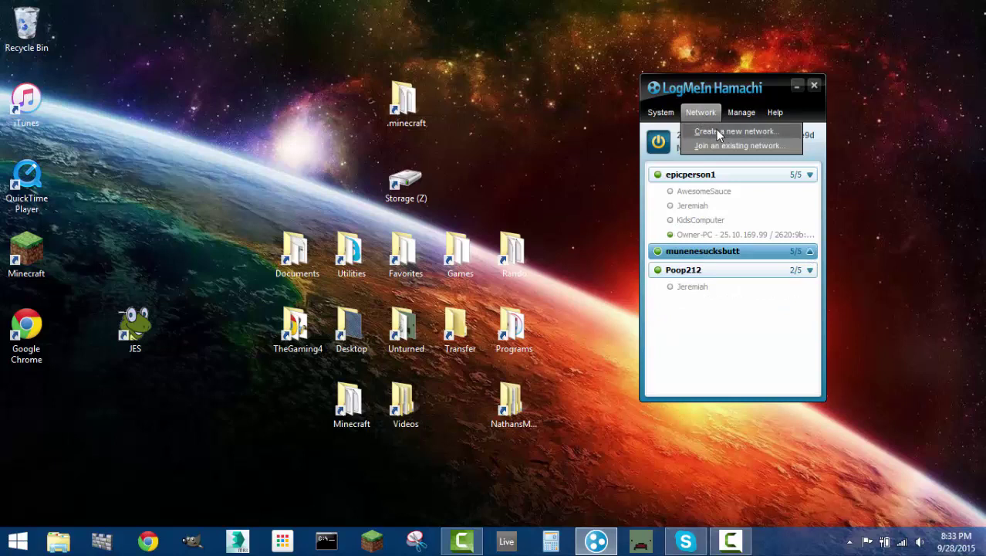
left_click(719, 133)
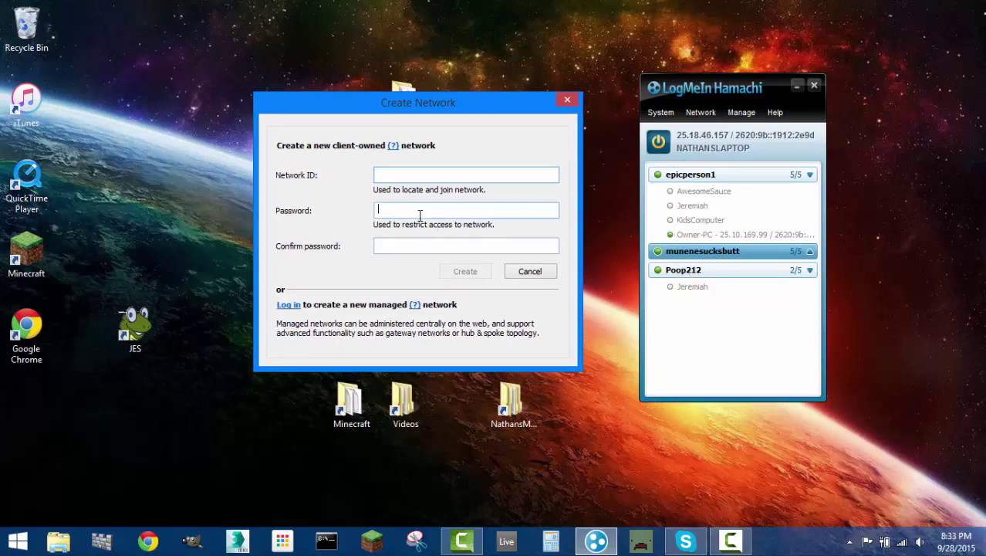
left_click(419, 175)
type("Ha")
key("BackSpace")
key("BackSpace")
left_click(532, 272)
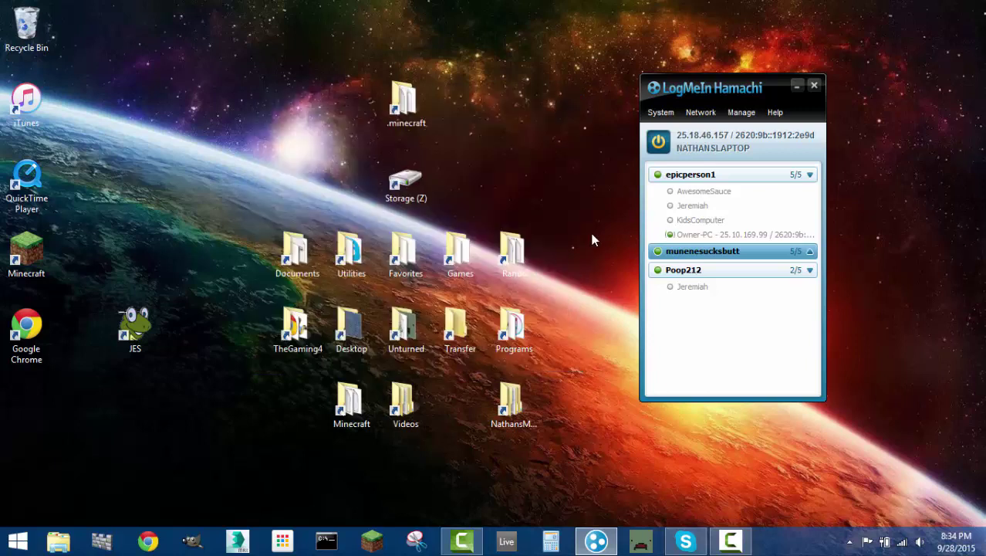
left_click(682, 197)
left_click(701, 112)
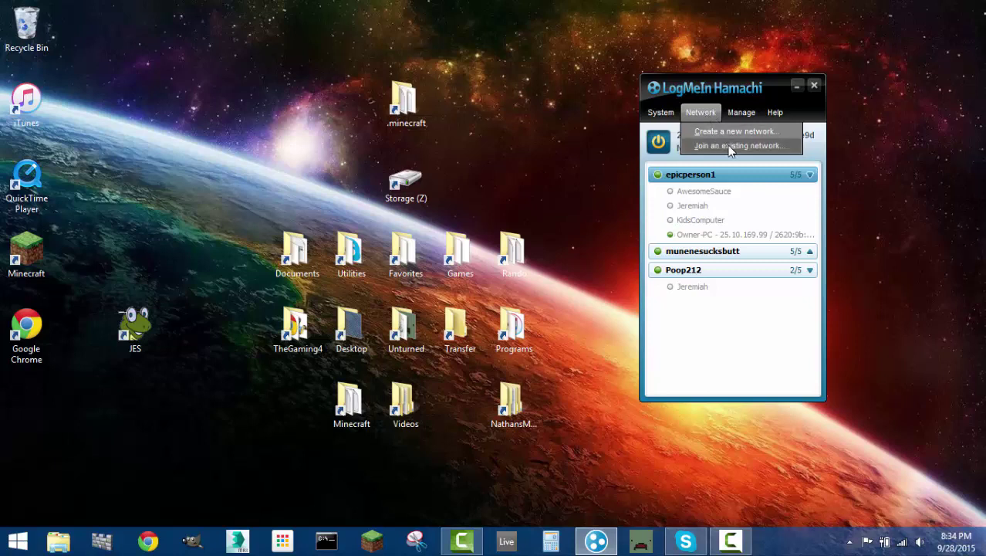
left_click(730, 147)
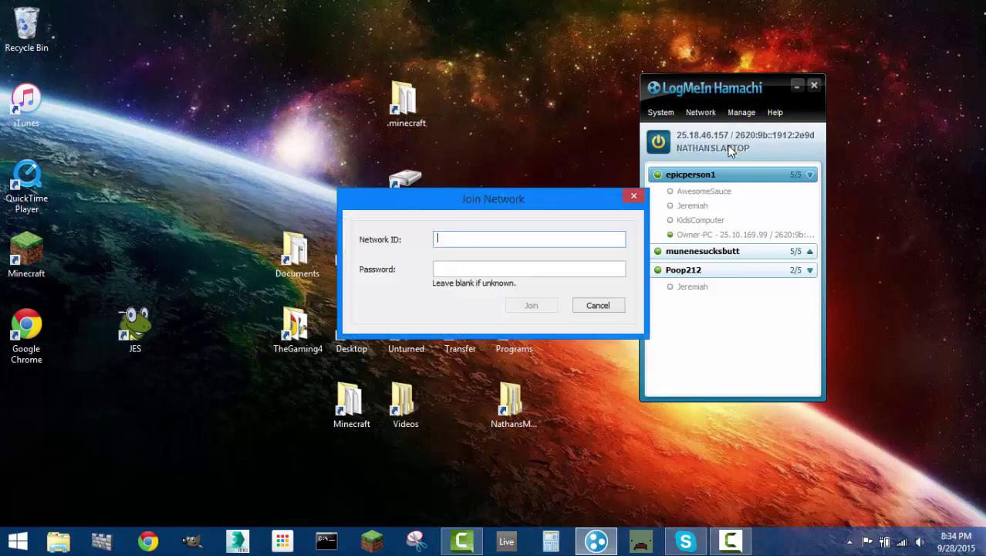
left_click_drag(556, 196, 458, 190)
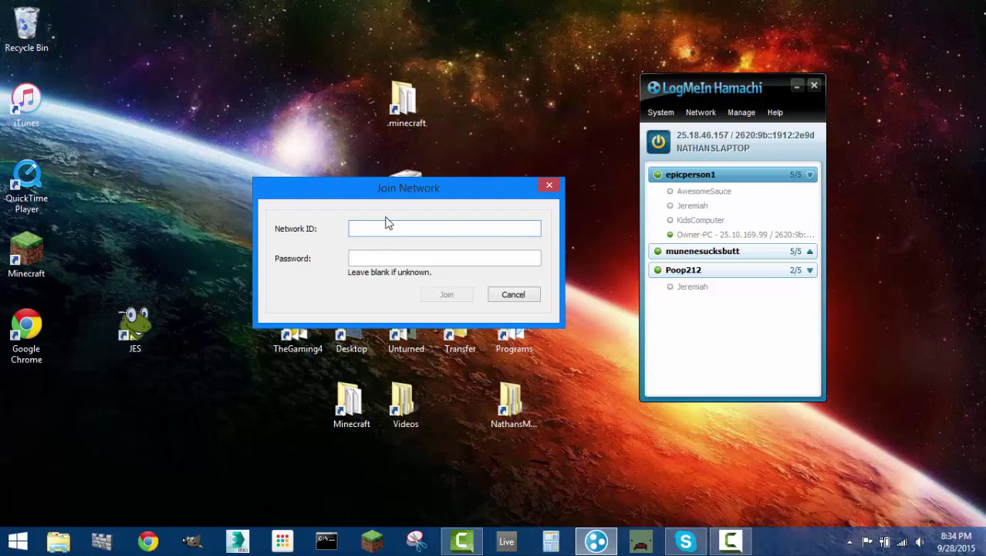
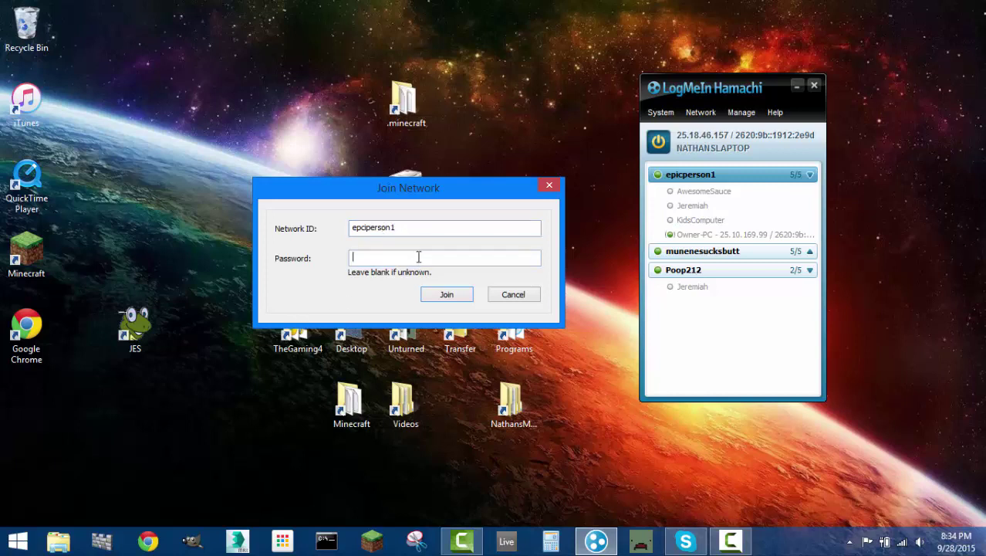
left_click(453, 294)
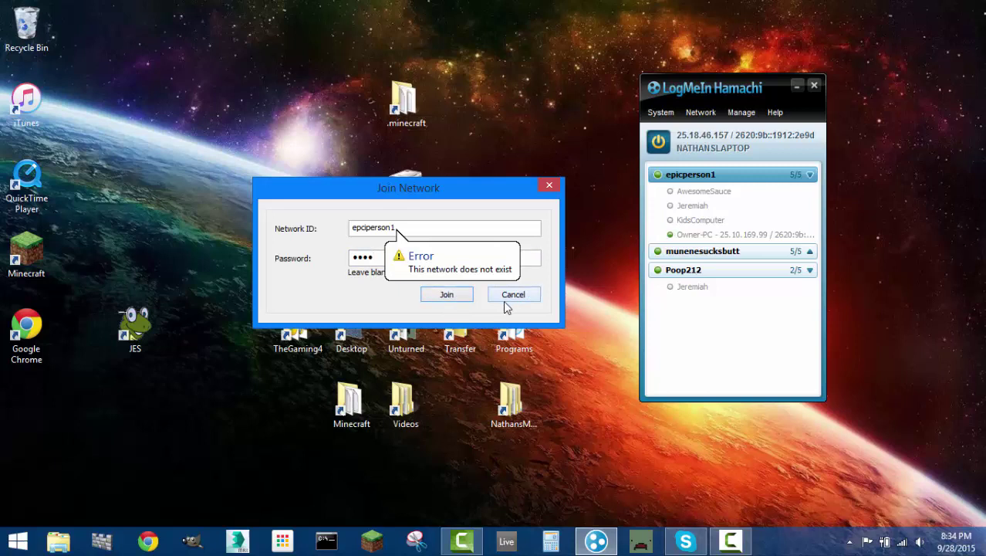
left_click(363, 226)
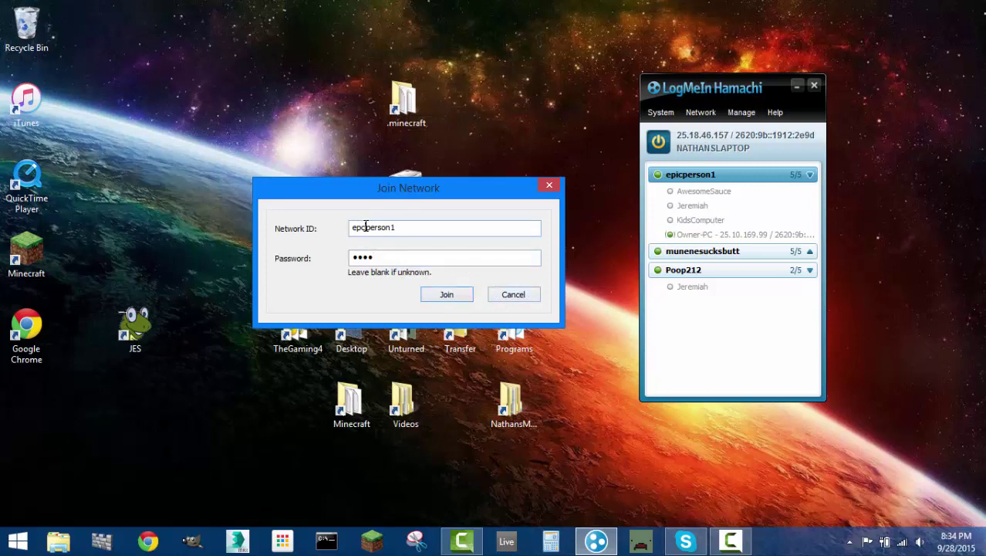
left_click(530, 296)
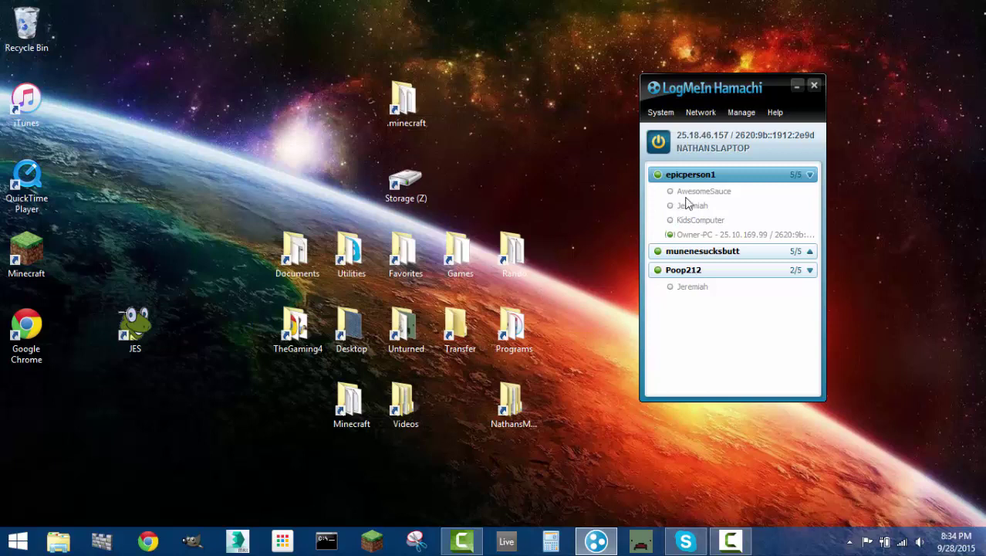
mouse_move(695, 183)
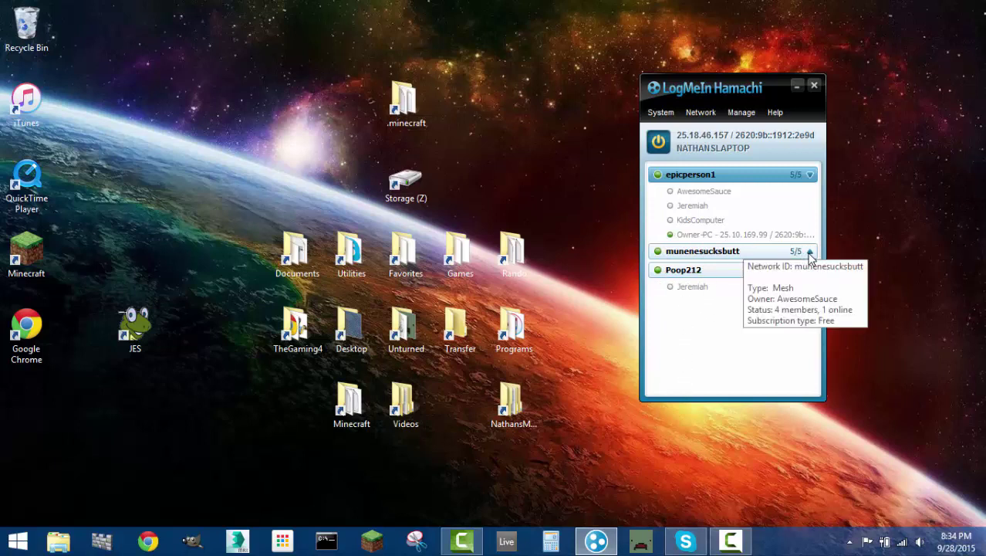
left_click(808, 253)
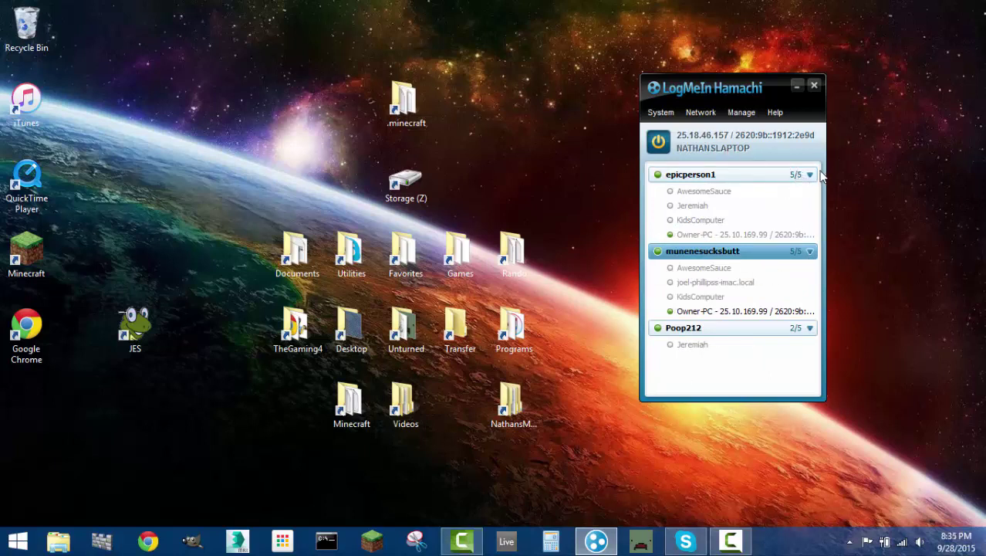
left_click(810, 176)
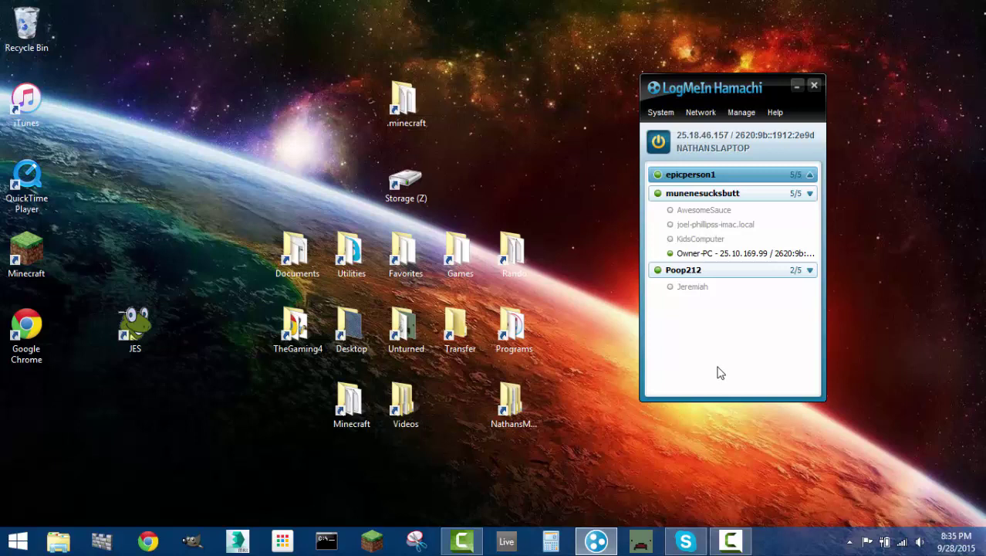
- Expand epicperson1's member list and nudge the Hamachi window slightly upward
left_click(809, 175)
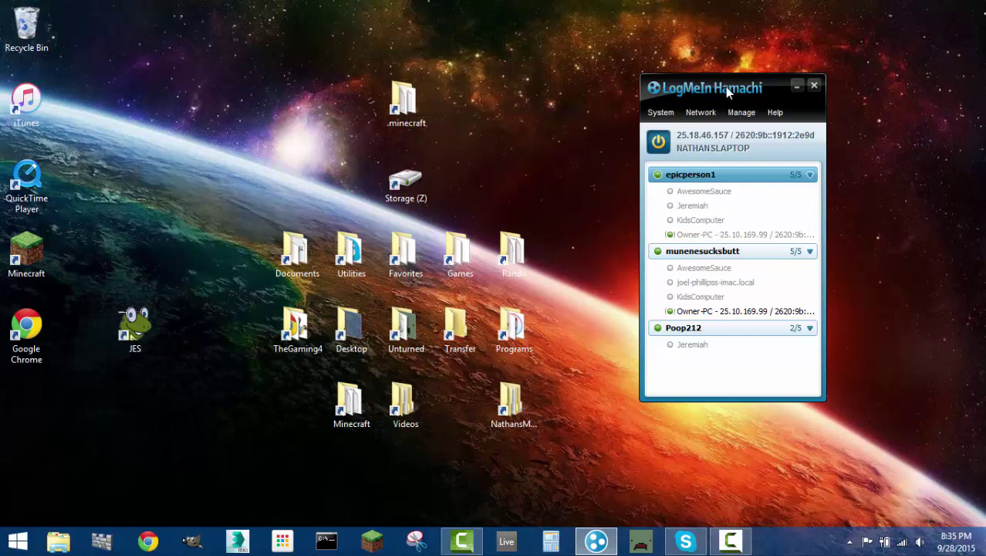
left_click_drag(727, 85, 734, 65)
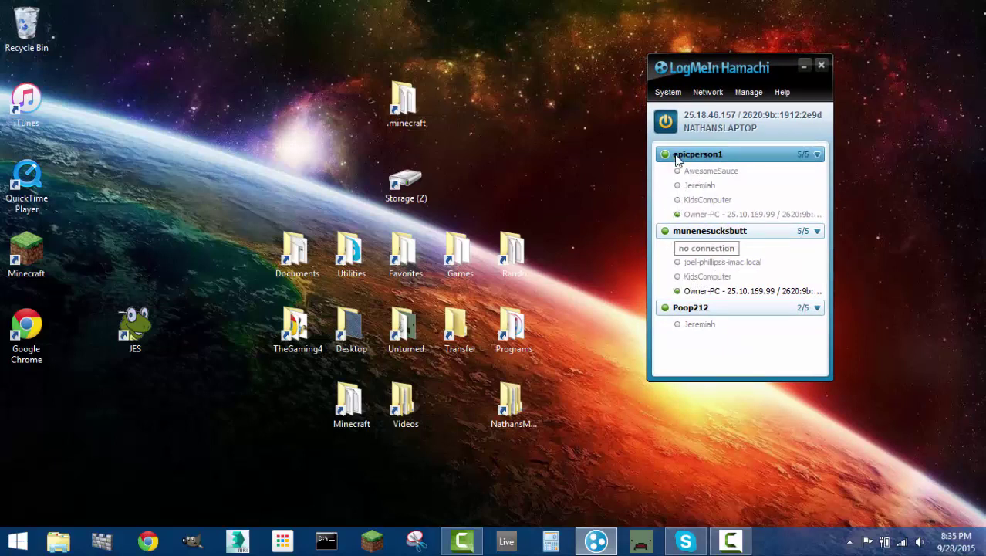
- Power Hamachi off, then review the Preferences' Security (trusted RSA keys) and Settings pages before closing them
left_click(667, 130)
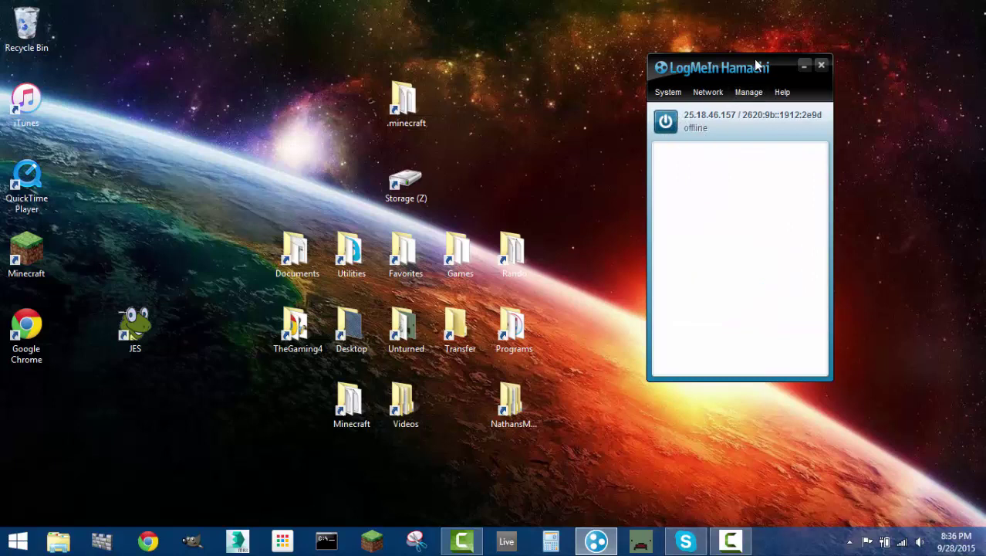
left_click(669, 92)
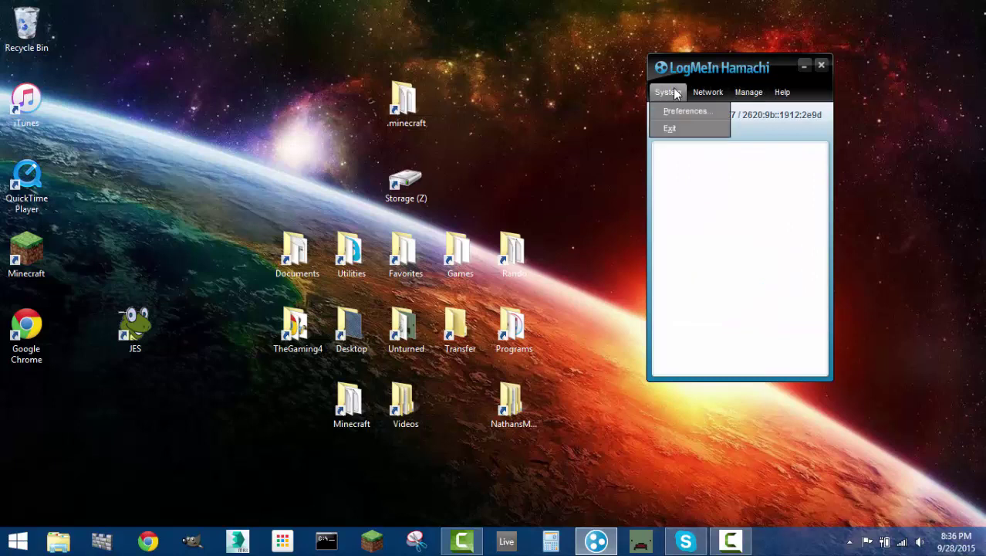
left_click(691, 111)
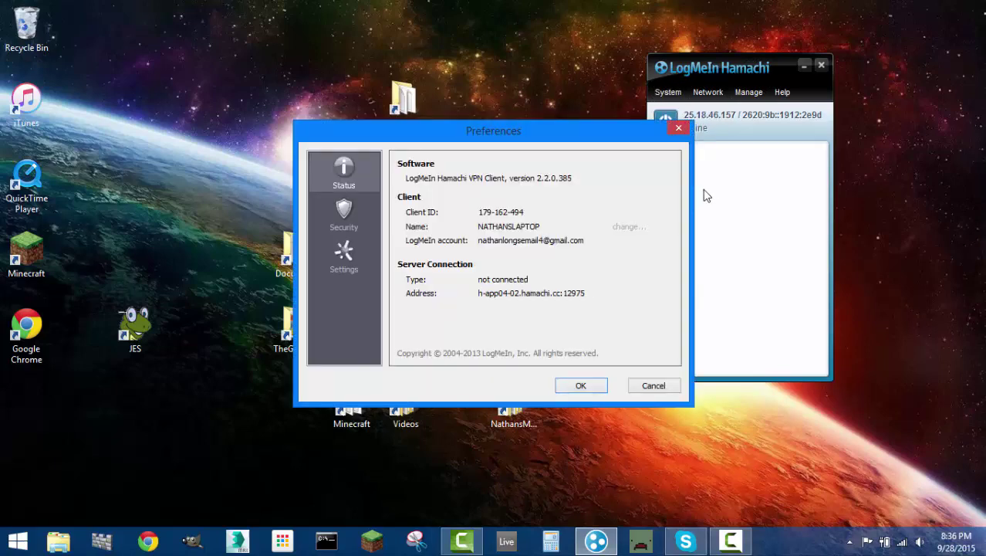
left_click(355, 225)
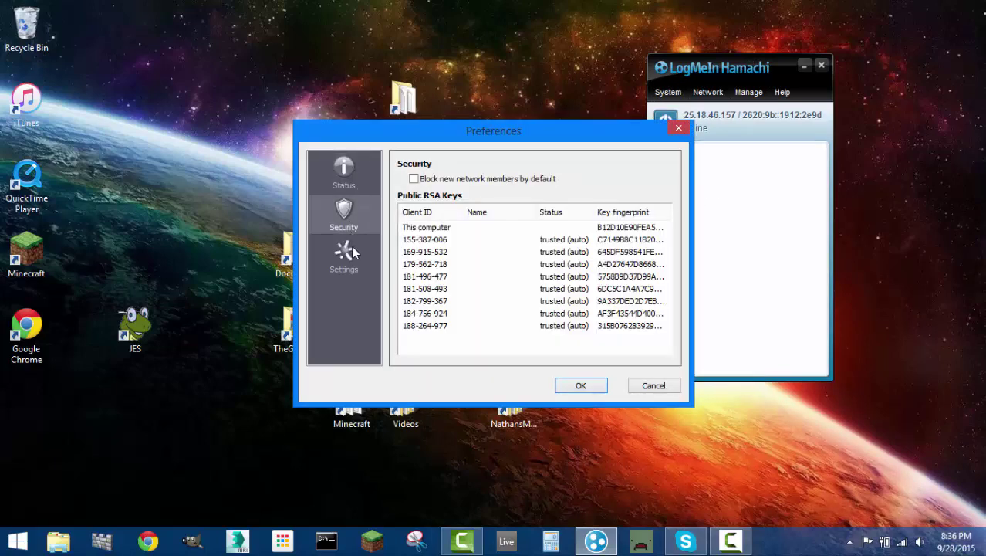
left_click(352, 247)
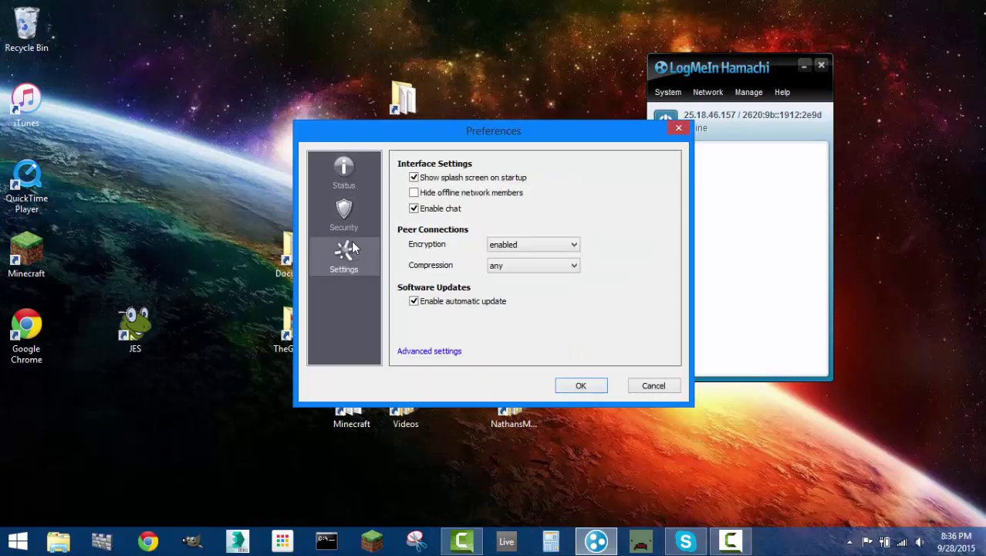
left_click(679, 128)
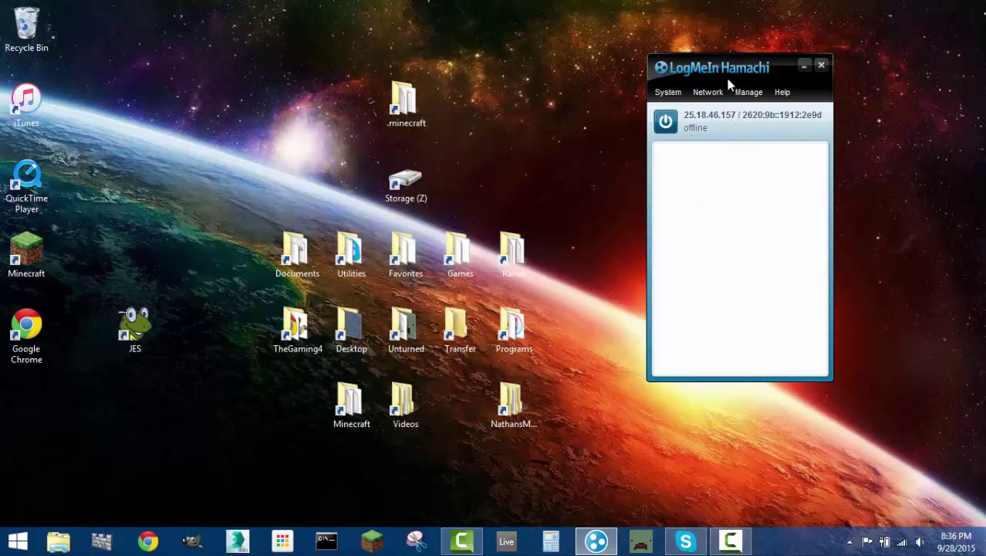
- Move the offline Hamachi window up into the top-right corner of the screen
left_click_drag(771, 69, 886, 19)
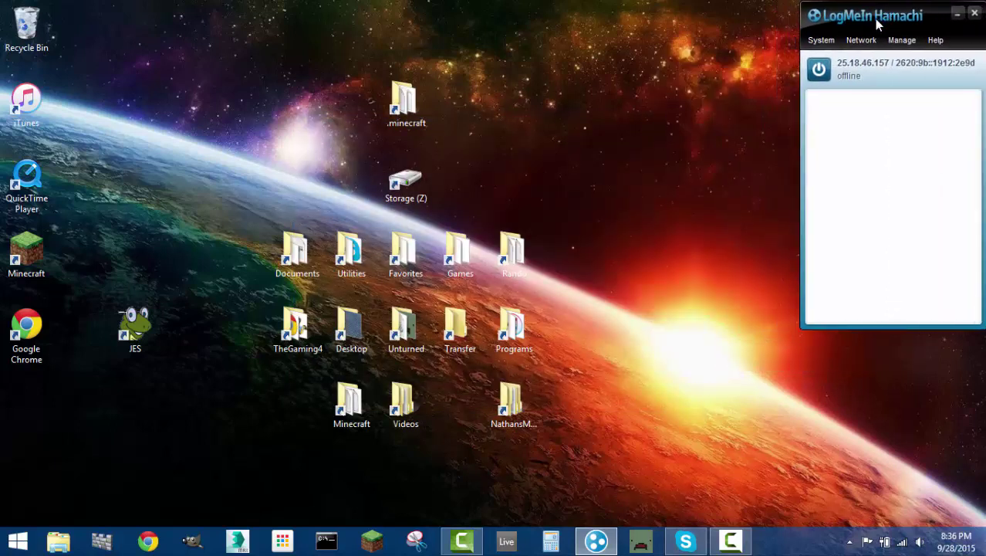